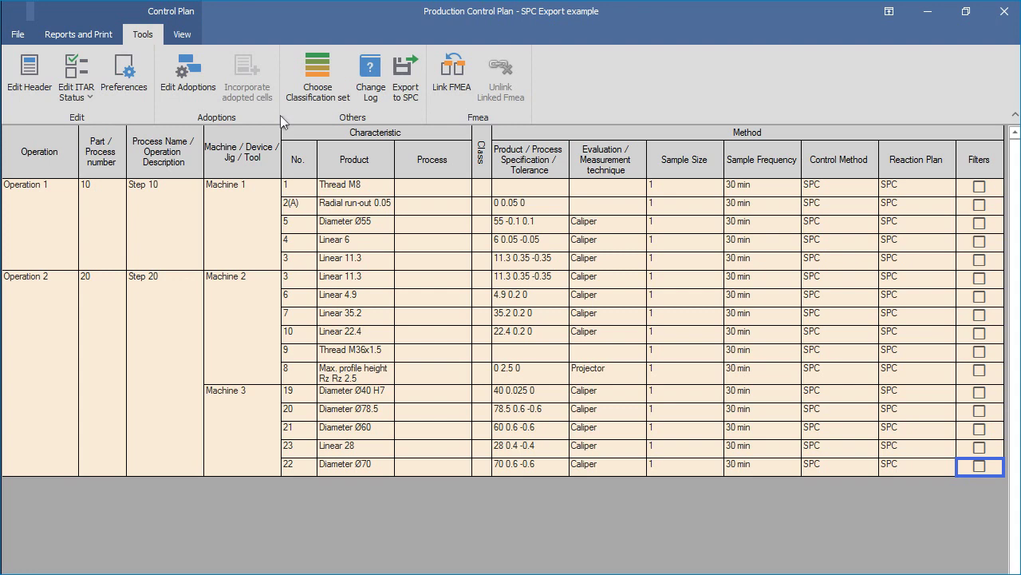
Bring up the SPC export selection and keep 'Create Part' selected rather than 'Select Existing Part'.
click(406, 78)
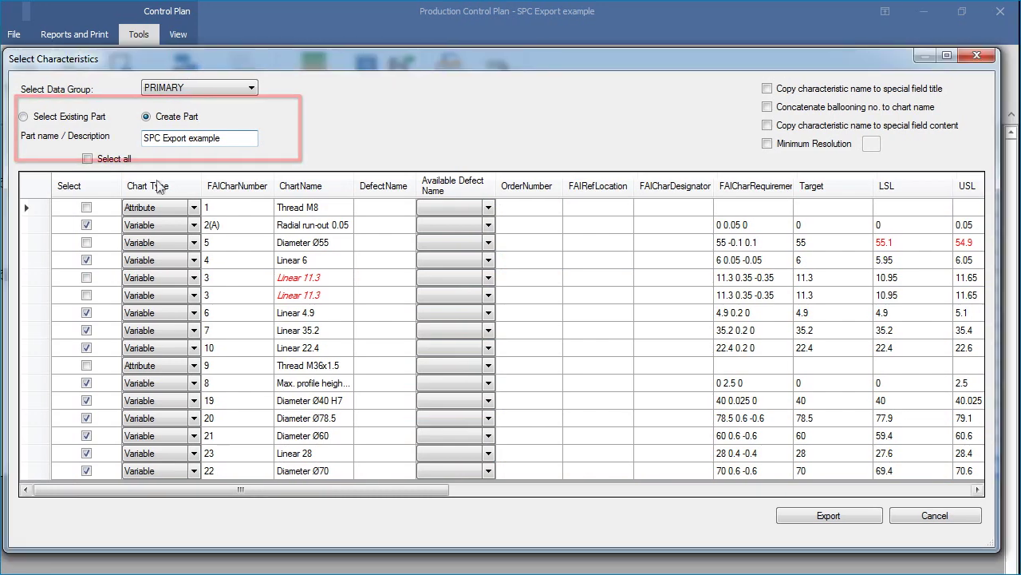
click(25, 117)
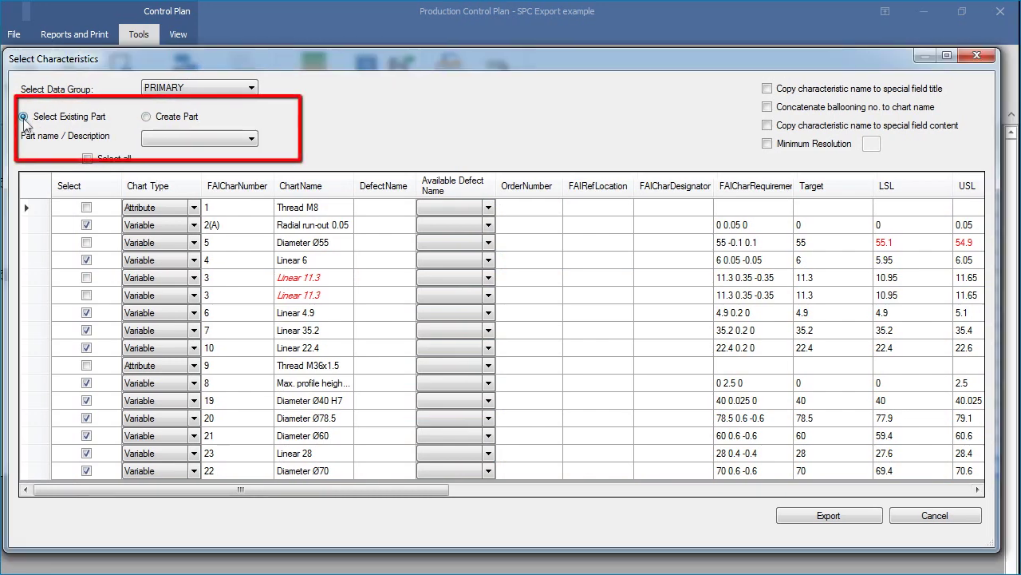
click(146, 117)
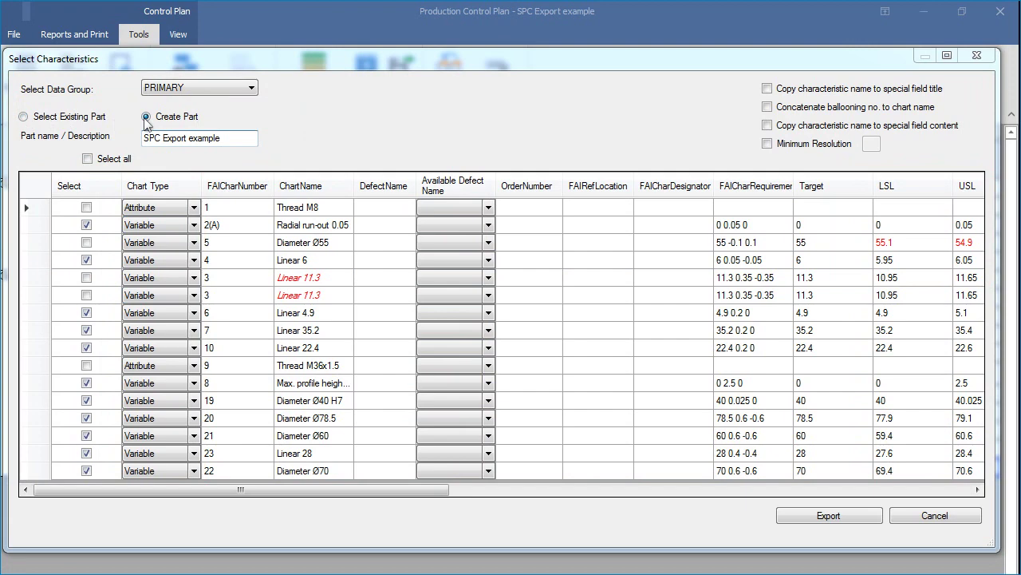
Correct the Diameter Ø55 tolerance to '55 0.1 -0.1' and reopen the SPC export list.
click(945, 518)
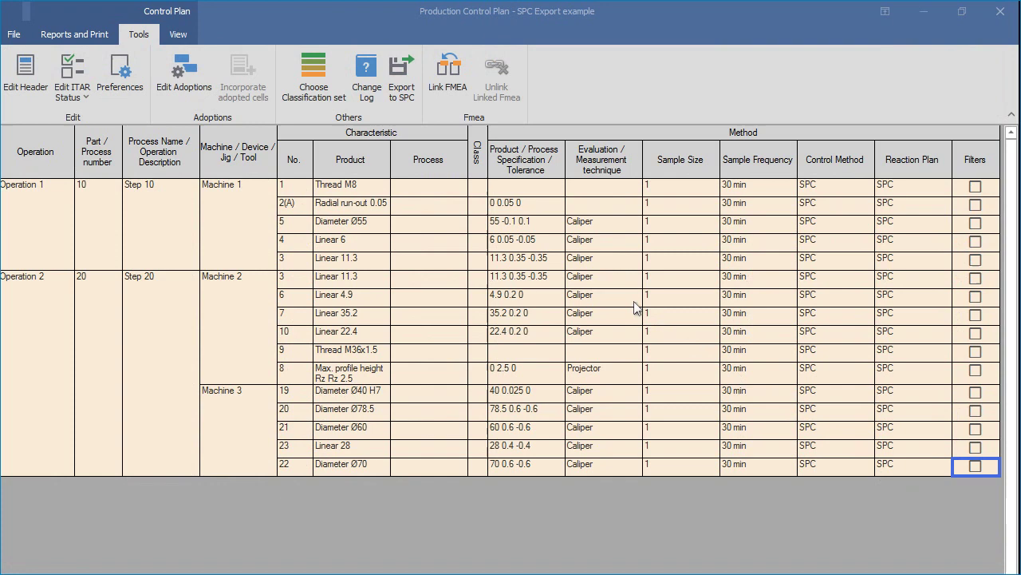
double_click(530, 223)
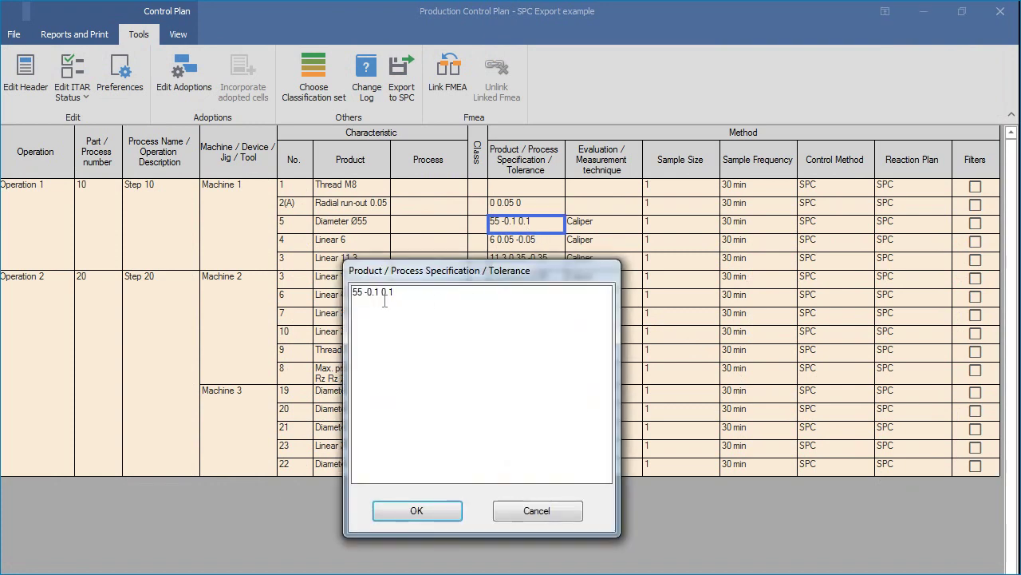
key(BackSpace)
click(380, 291)
text(-)
click(416, 511)
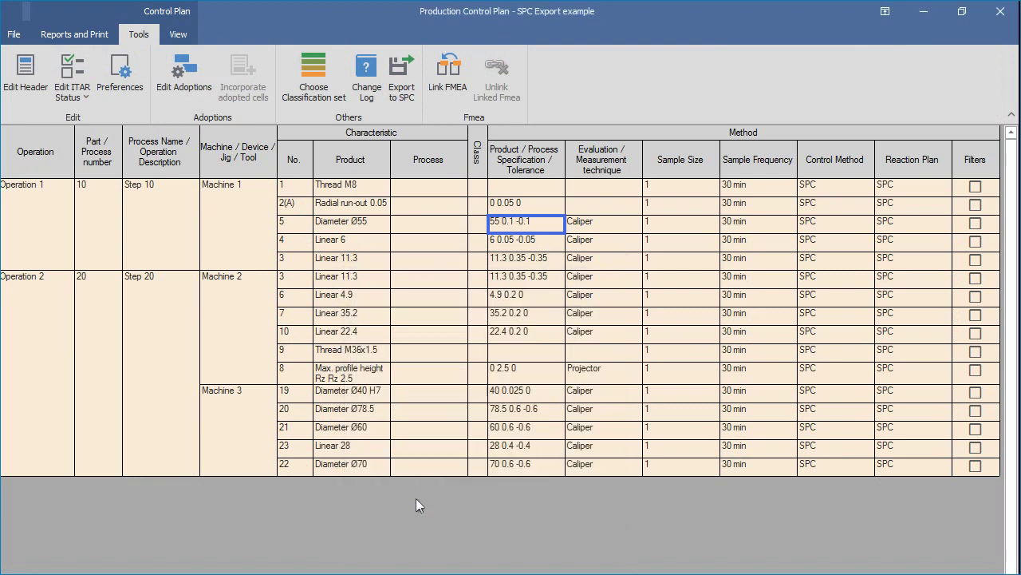
click(408, 86)
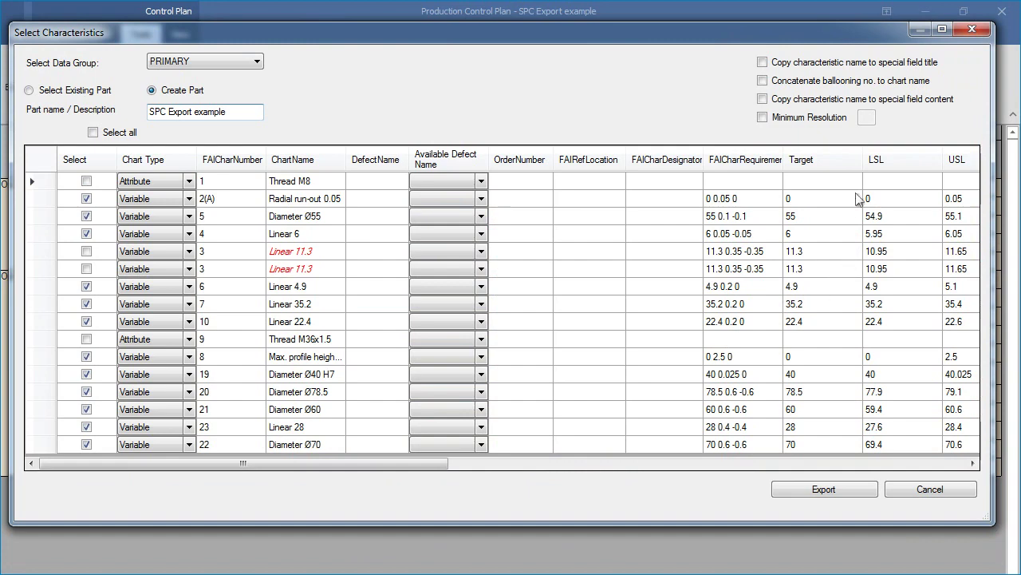
Enable 'Concatenate ballooning no. to chart name' and set Minimum Resolution to 3.
click(762, 81)
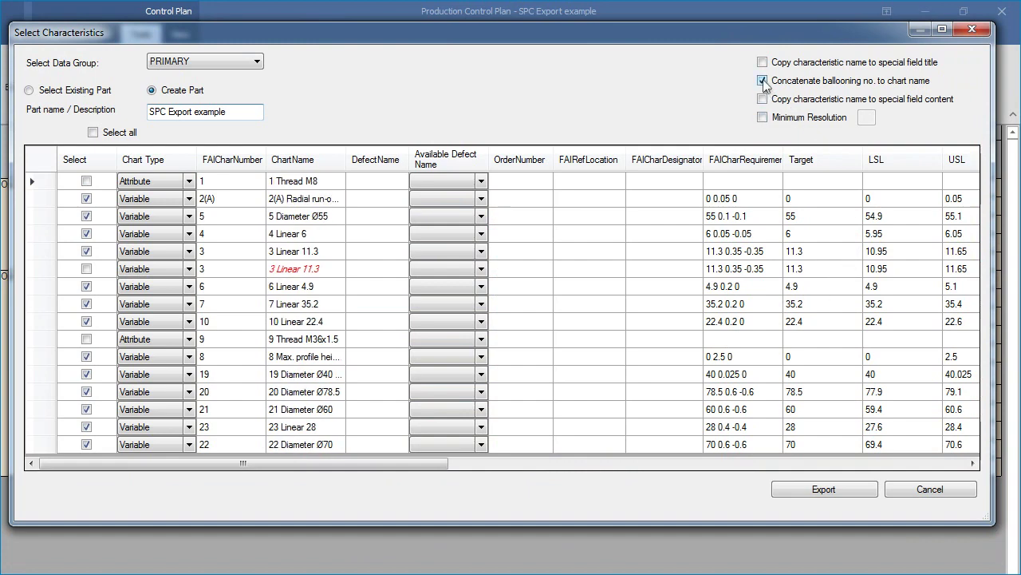
click(762, 118)
text(3)
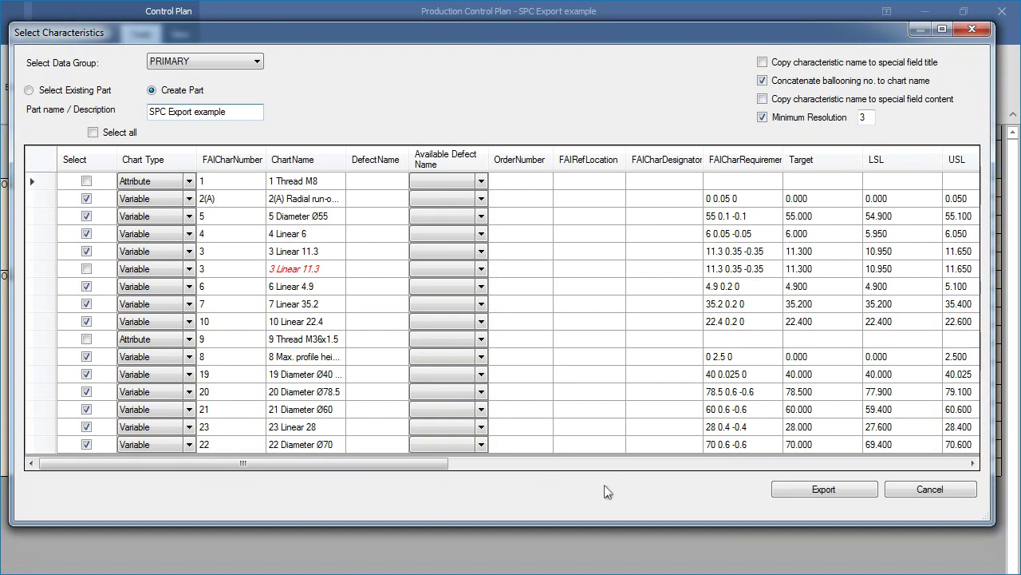
Turn on 'Copy characteristic name to special field title' in the export grid.
scroll(675, 287, right, 1)
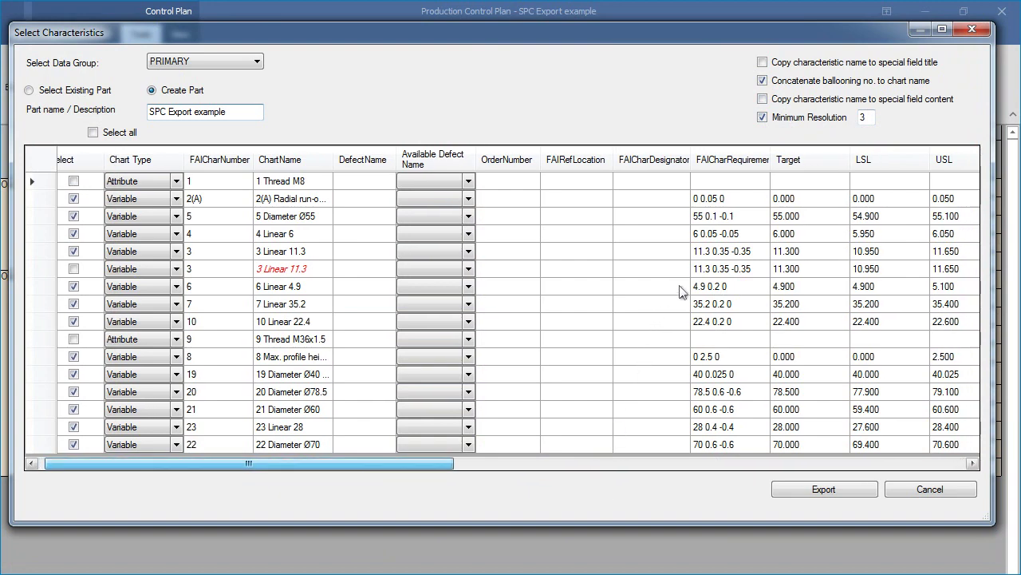
scroll(695, 240, right, 3)
scroll(709, 204, right, 2)
scroll(715, 195, right, 2)
scroll(726, 168, right, 3)
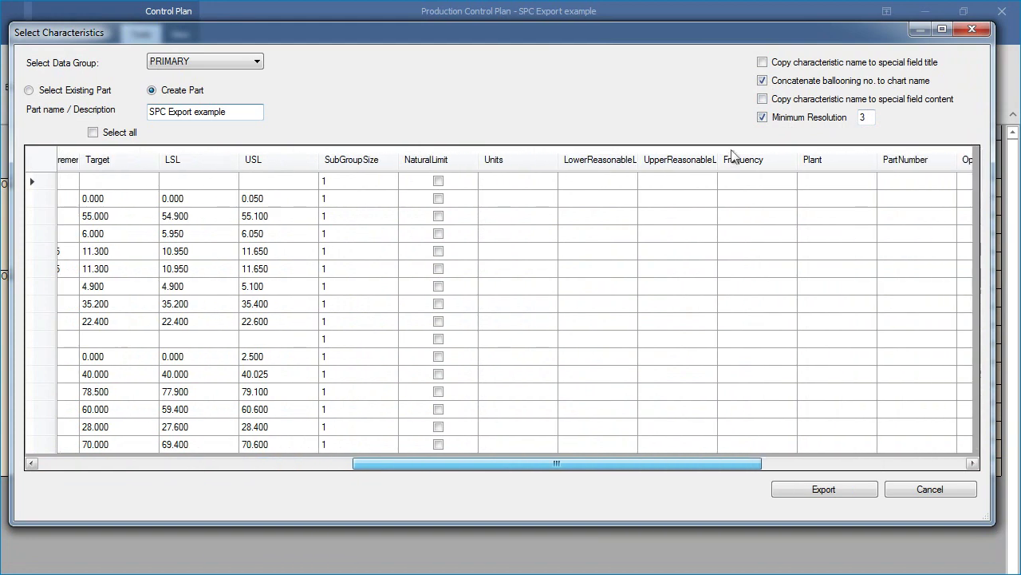
scroll(736, 148, right, 2)
scroll(742, 132, right, 2)
scroll(750, 111, right, 2)
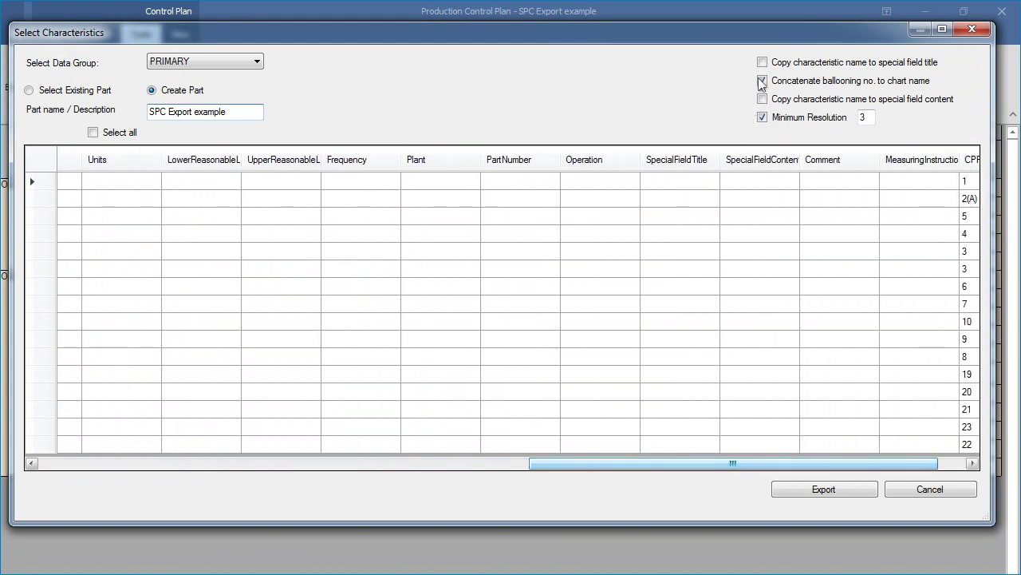
click(762, 63)
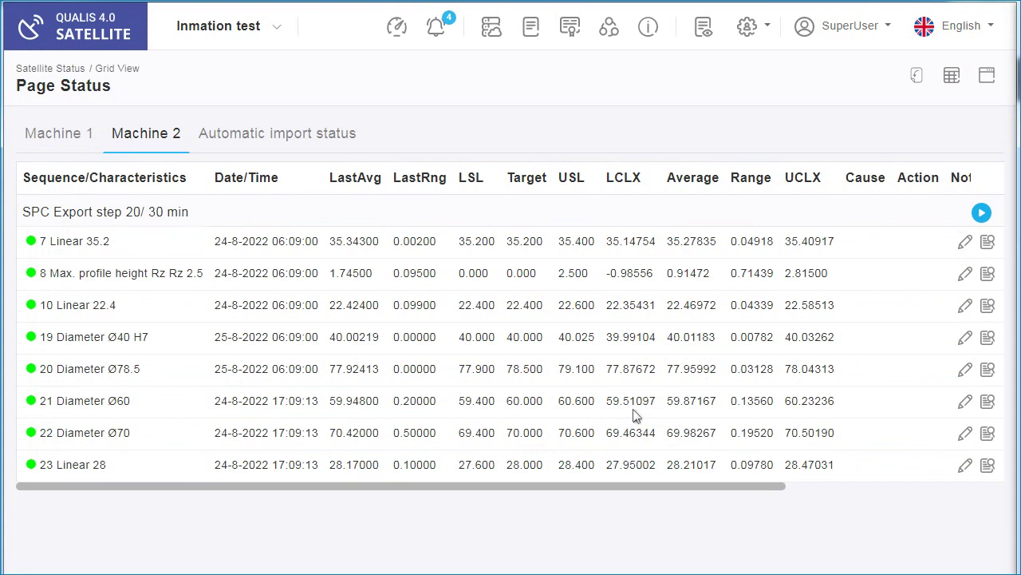
Start the Machine 2 sequence and save a 35.230 measurement for Linear 35.2.
click(982, 214)
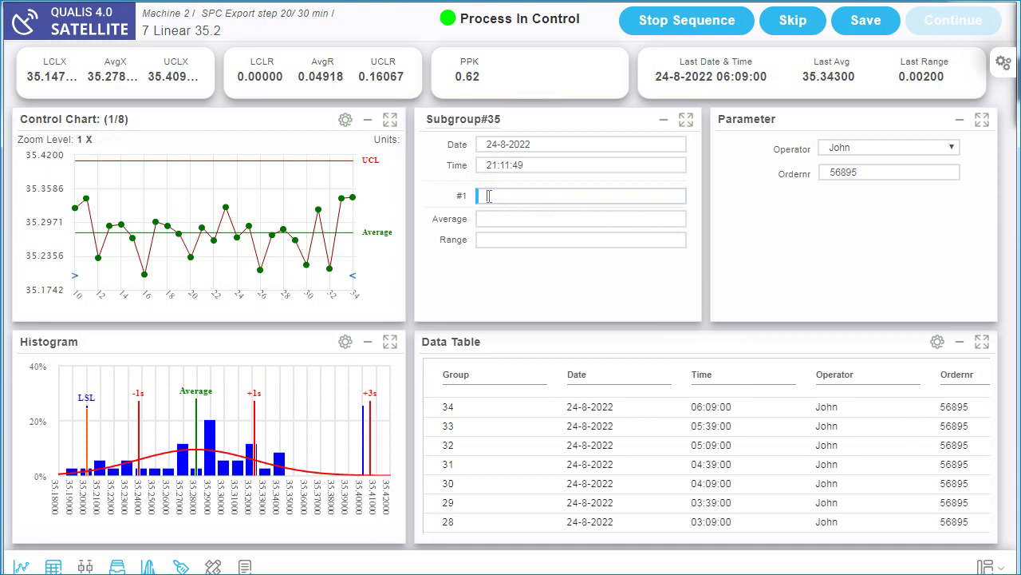
text(35)
text(.23)
key(Return)
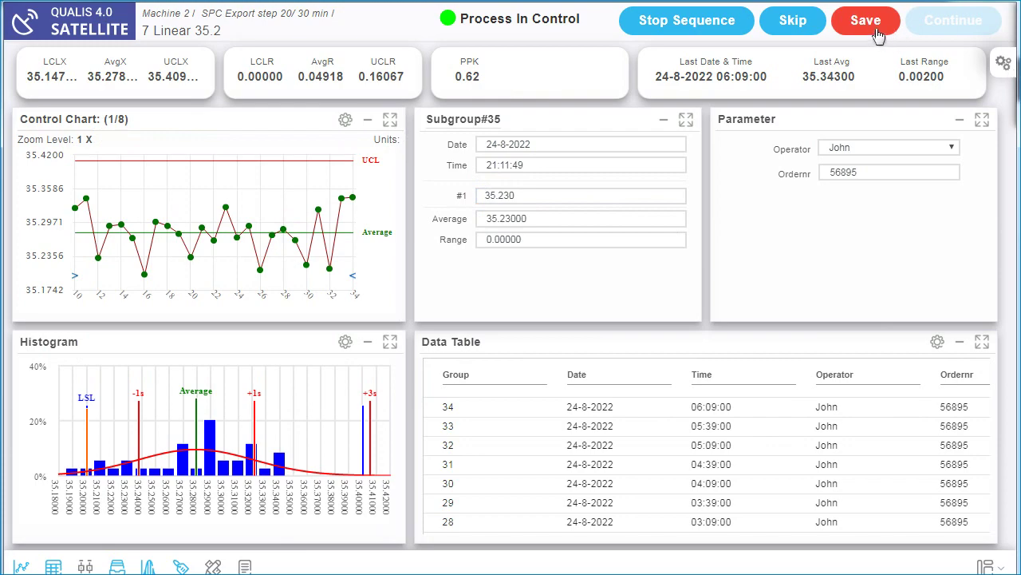
click(878, 35)
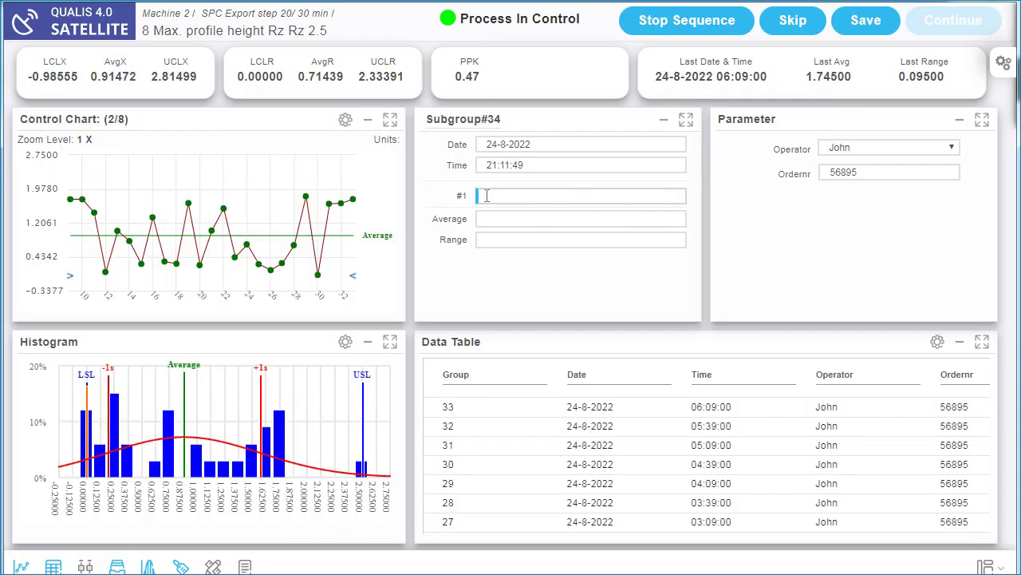
Save a 1.210 profile height measurement and stop the sequence.
text(1.2)
text(1)
key(Return)
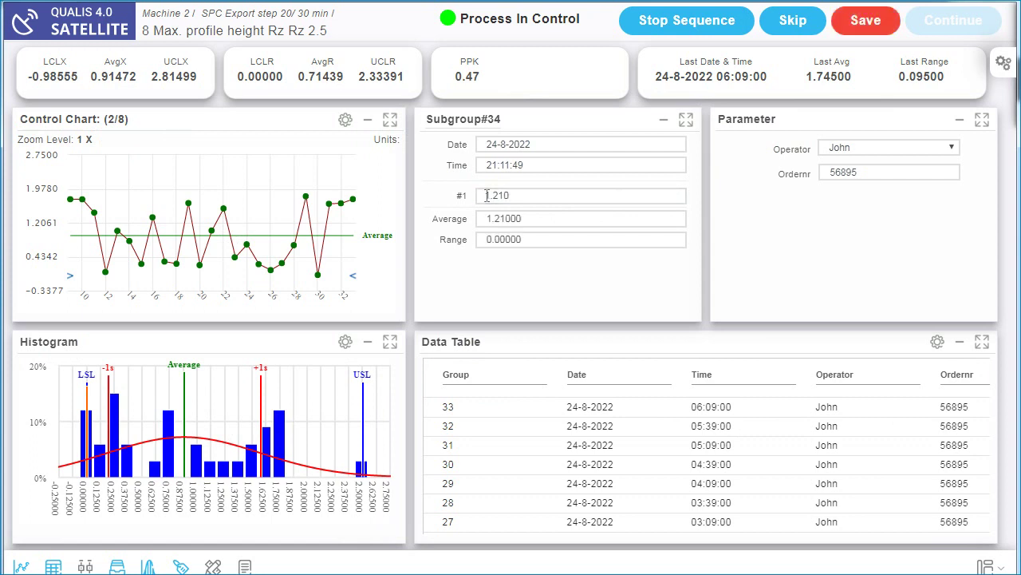
click(864, 36)
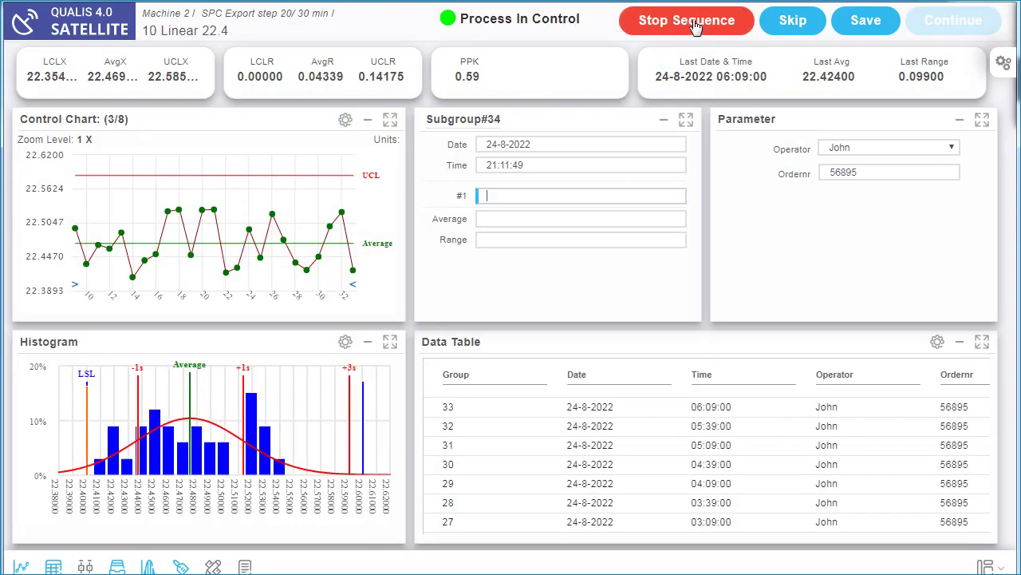
click(694, 26)
click(616, 132)
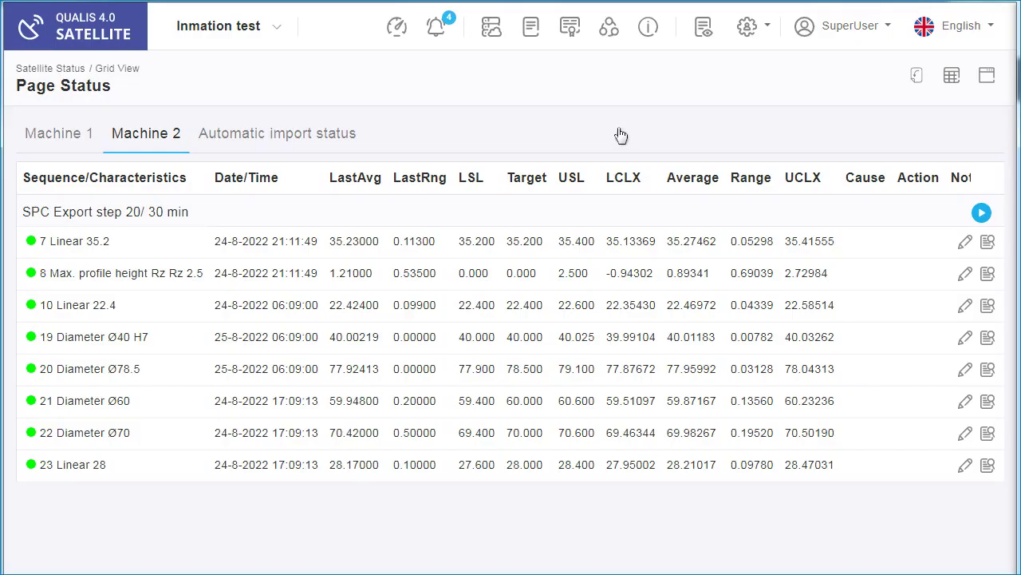